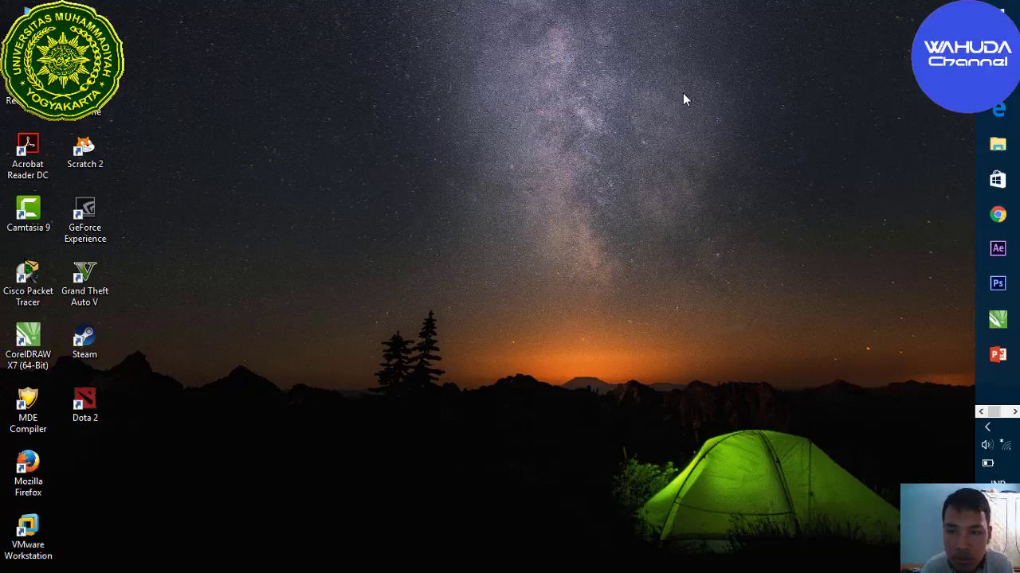
# Switch to VMware Workstation and wake the blank display of the Windows 10 virtual machine
pyautogui.press('super+Tab')
pyautogui.click(581, 510)
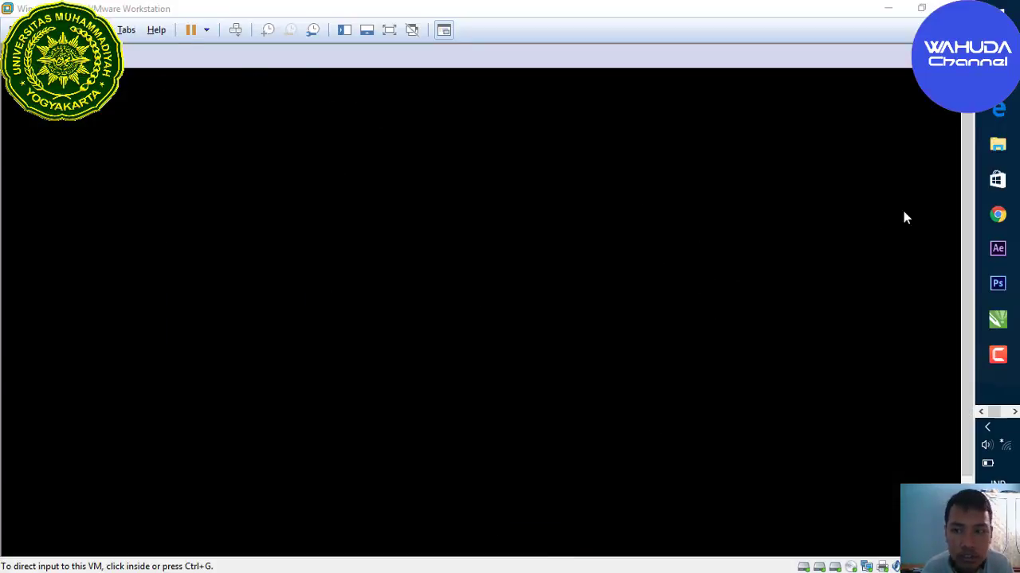
pyautogui.click(963, 177)
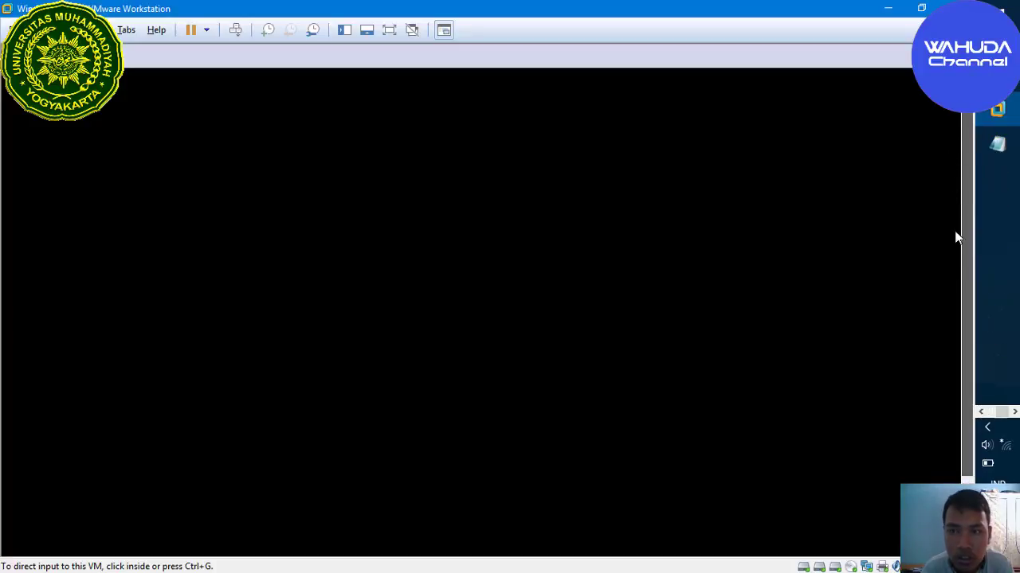
pyautogui.click(740, 232)
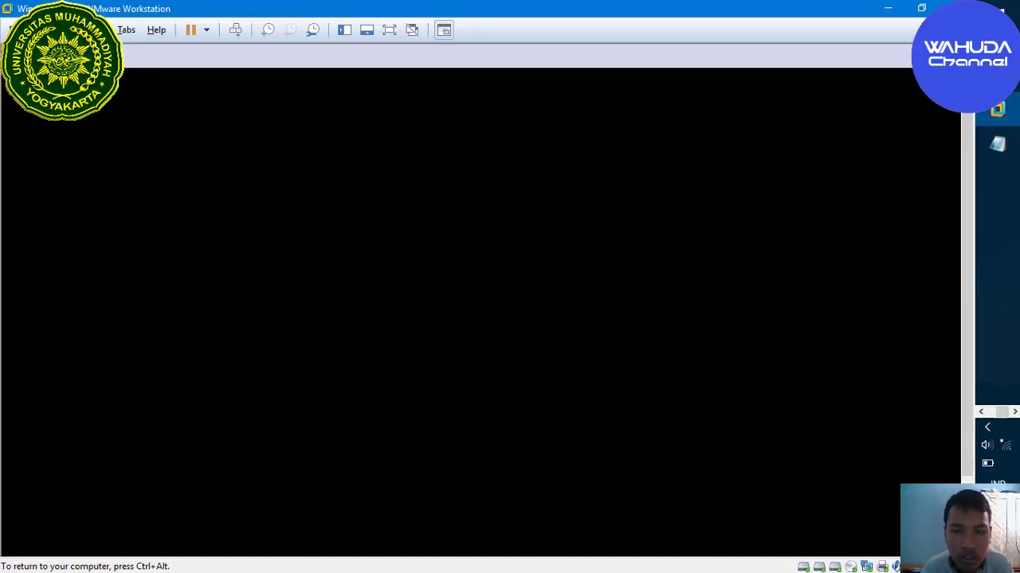
pyautogui.hotkey('ctrl', 'alt')
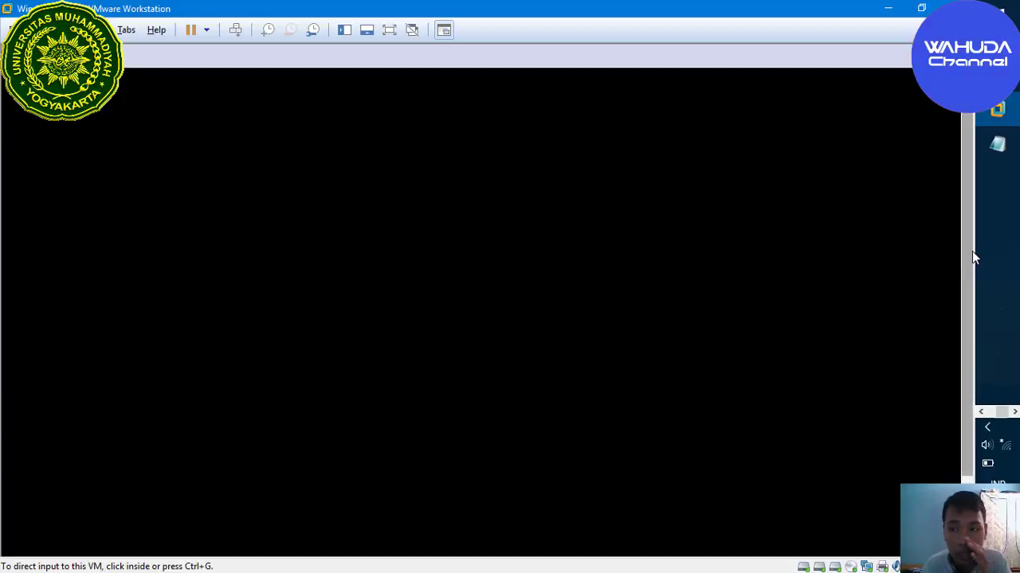
pyautogui.moveTo(967, 327); pyautogui.dragTo(913, 204)
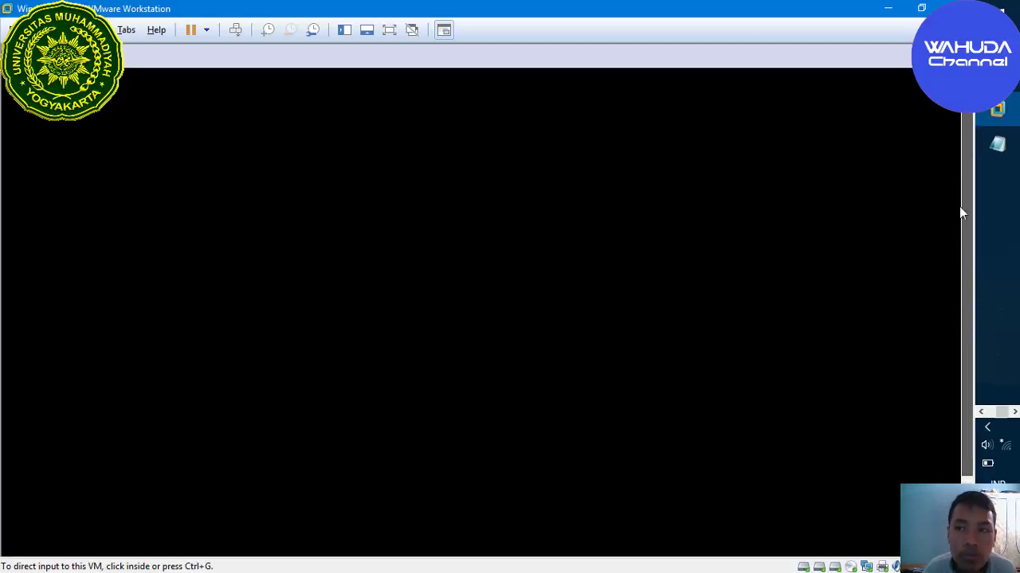
pyautogui.click(198, 201)
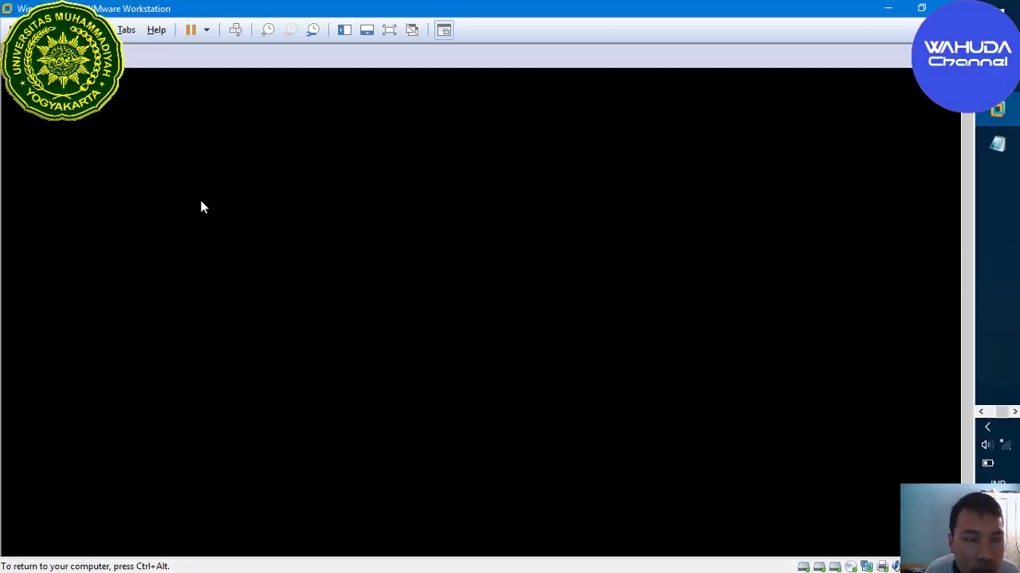
pyautogui.rightClick(454, 254)
pyautogui.click(215, 228)
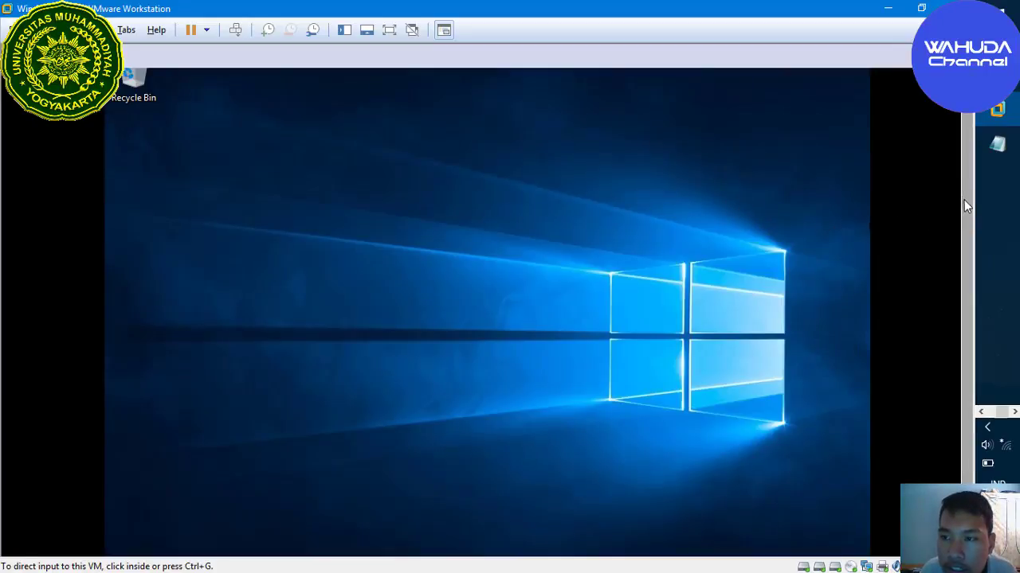
# Show the Windows 10 virtual machine in full screen
pyautogui.moveTo(964, 200); pyautogui.dragTo(963, 255)
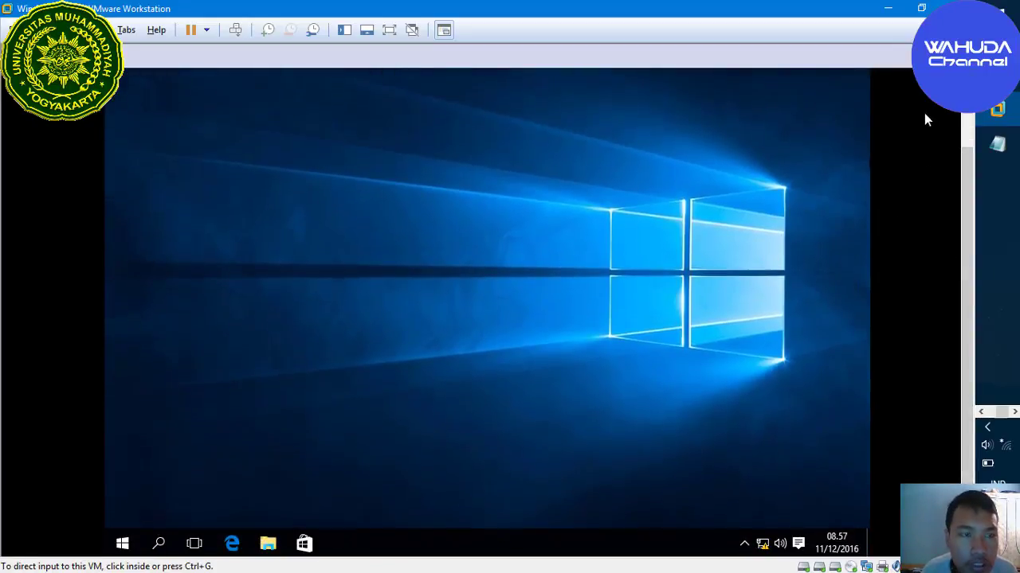
pyautogui.click(389, 30)
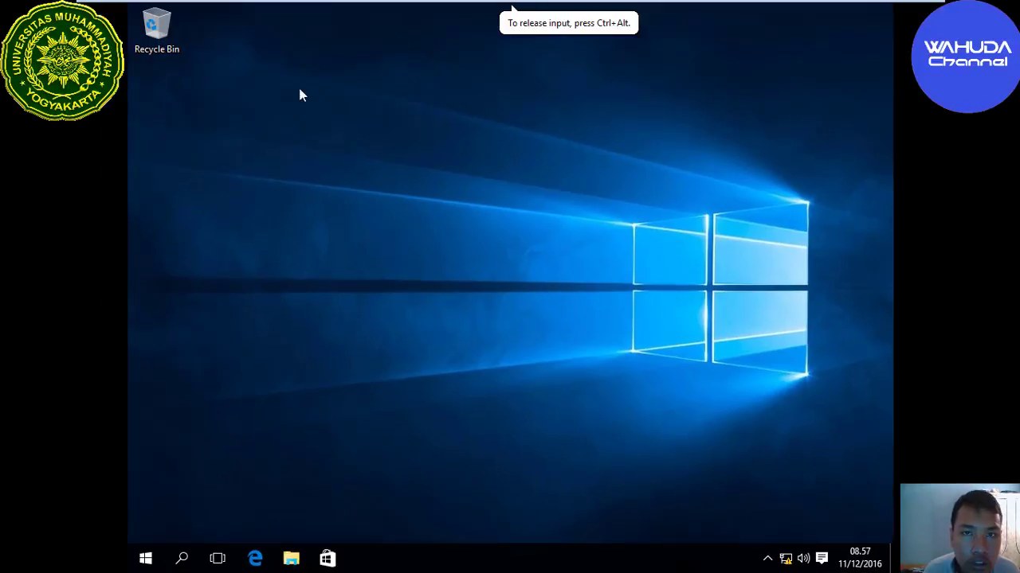
pyautogui.click(146, 558)
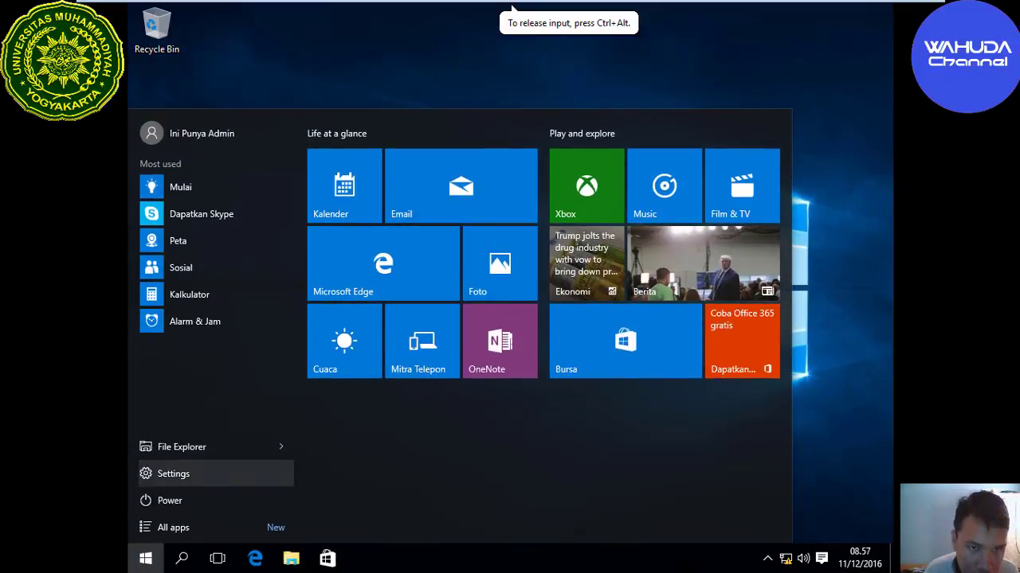
pyautogui.click(290, 78)
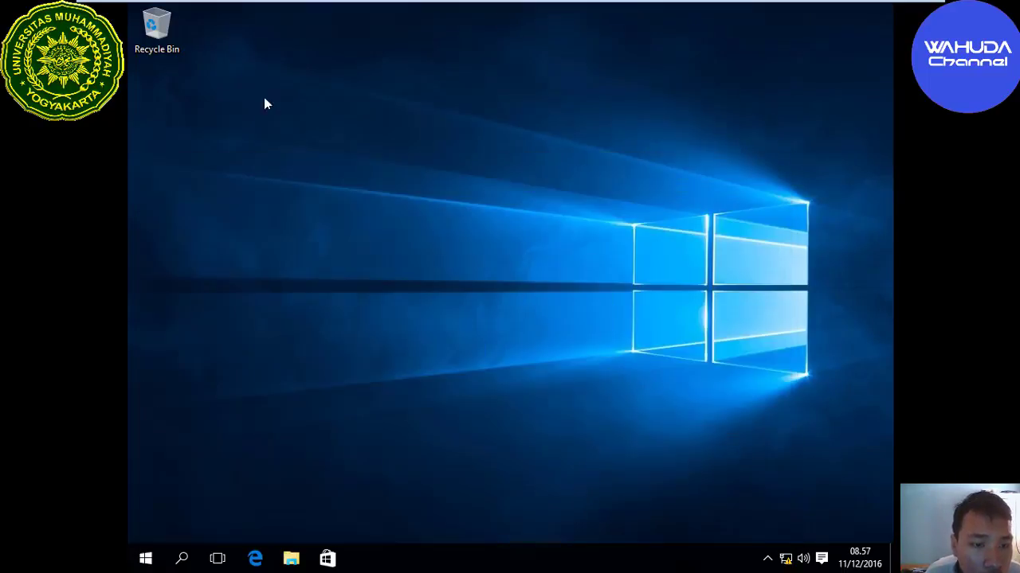
# Create a folder named Hilang in the virtual machine's Documents folder
pyautogui.click(146, 559)
pyautogui.click(214, 441)
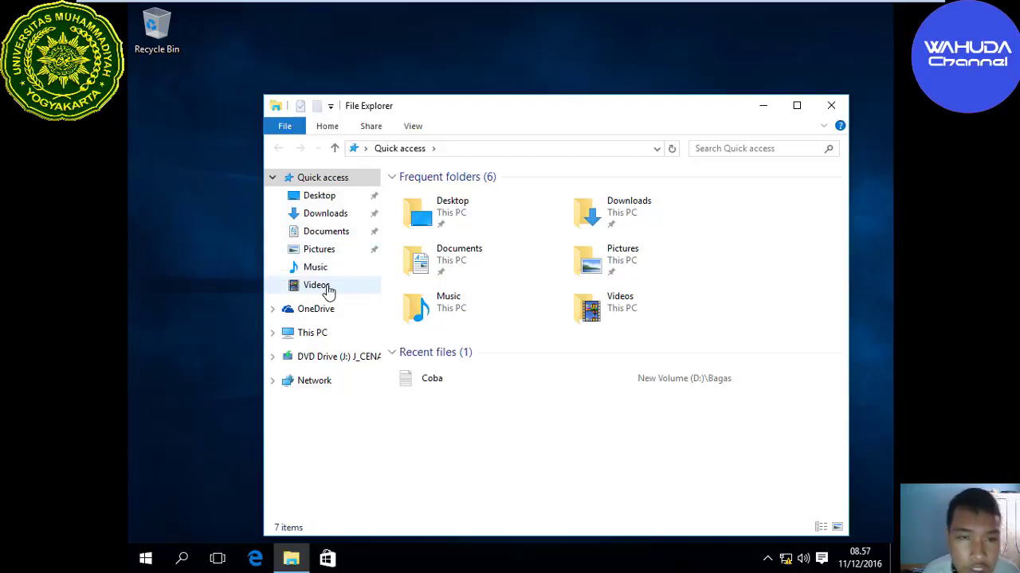
pyautogui.click(333, 238)
pyautogui.rightClick(476, 223)
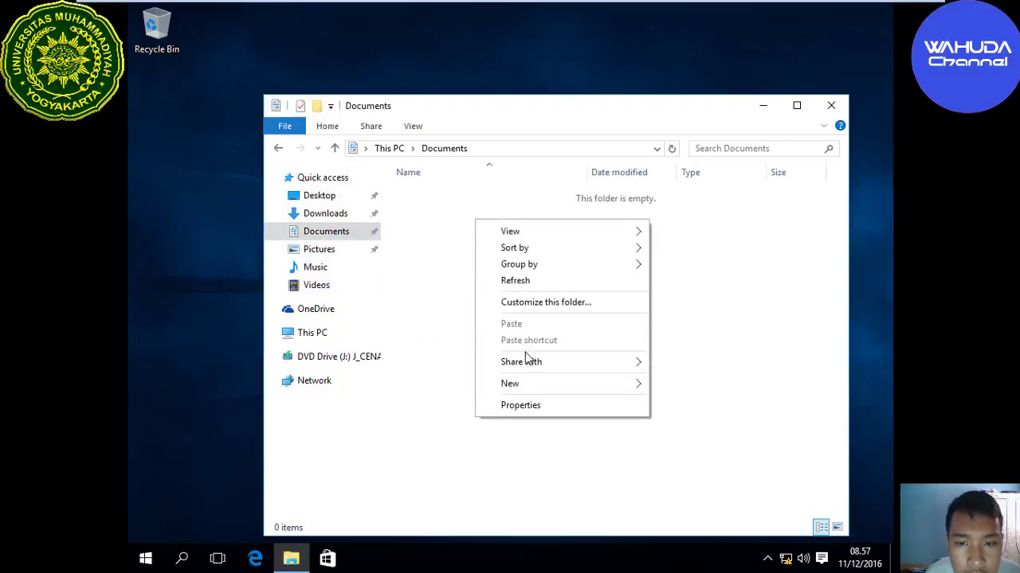
pyautogui.moveTo(539, 386)
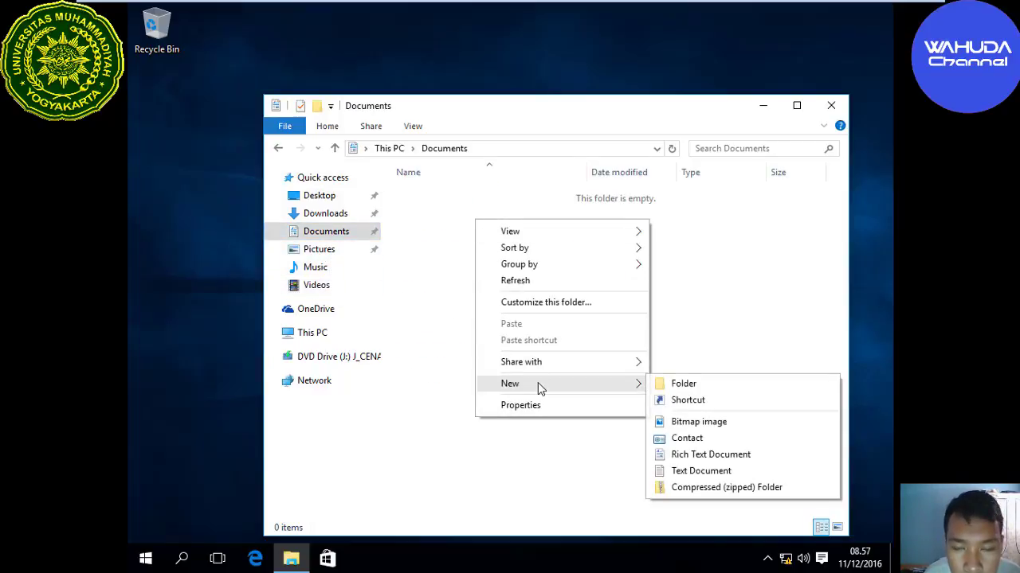
pyautogui.click(695, 386)
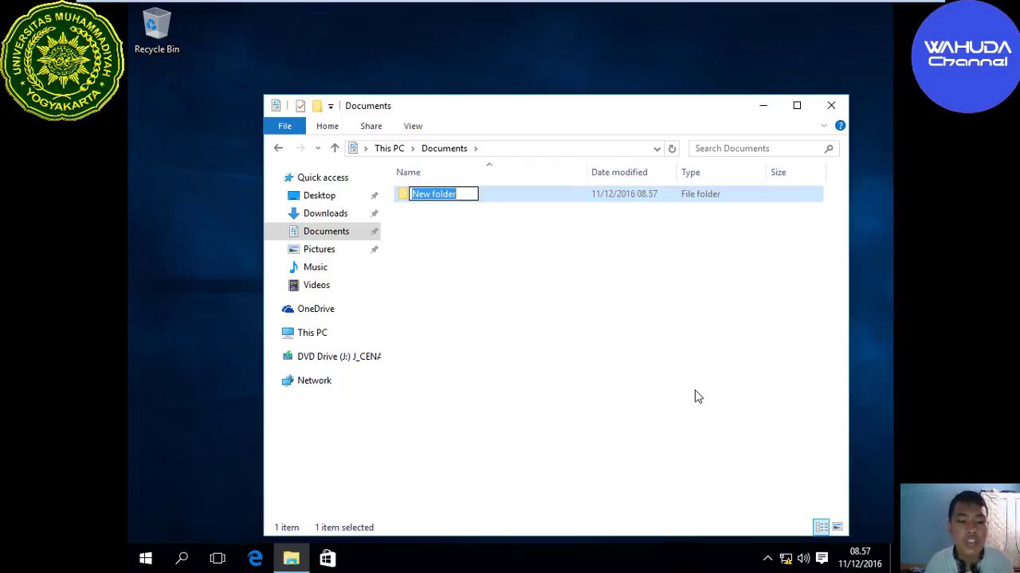
pyautogui.write('Hilang')
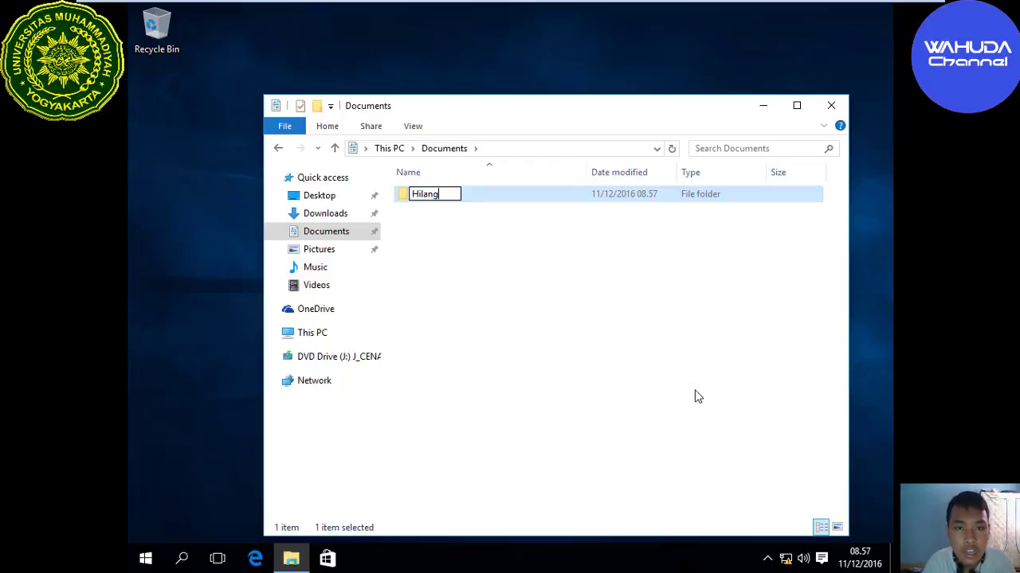
pyautogui.press('Return')
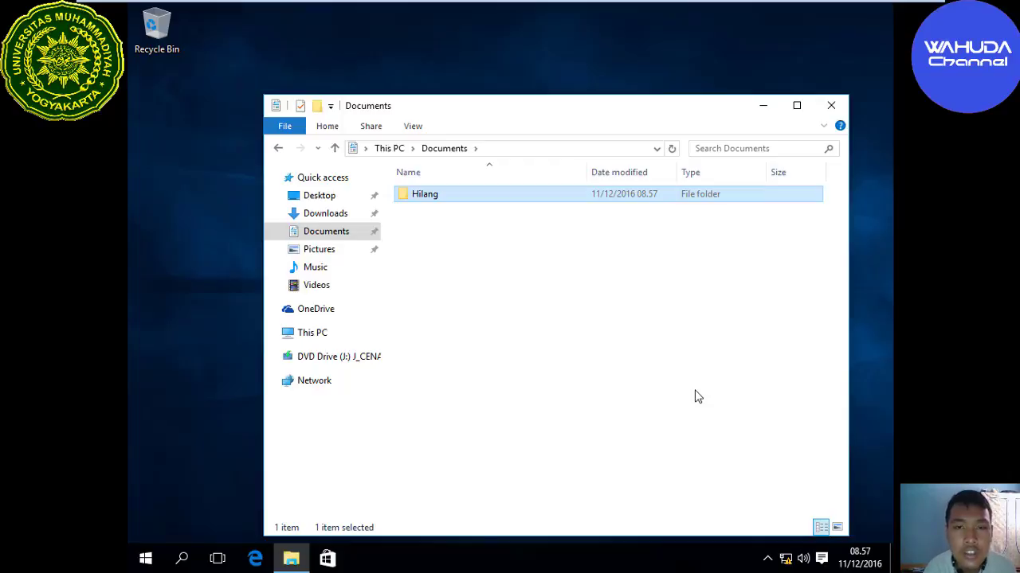
# Create a text document named Semua in the Documents folder beside the Hilang folder
pyautogui.rightClick(547, 271)
pyautogui.moveTo(617, 453)
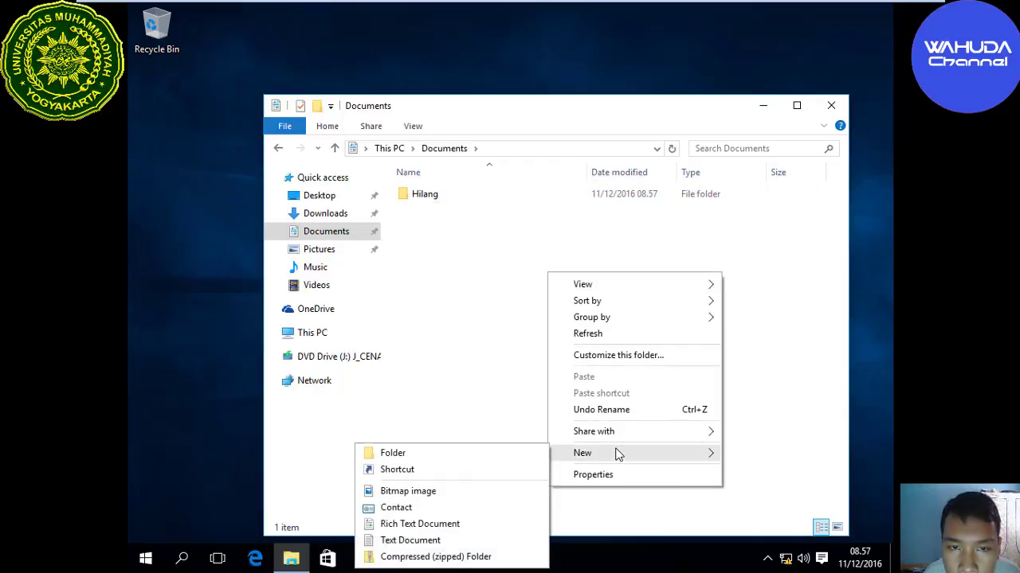
pyautogui.click(491, 541)
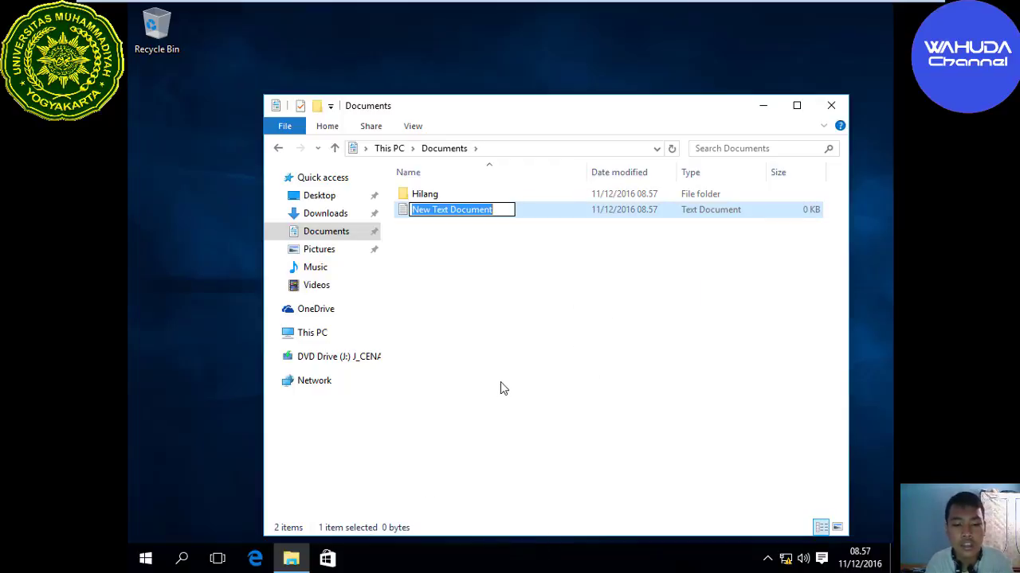
pyautogui.write('Semua')
pyautogui.press('Return')
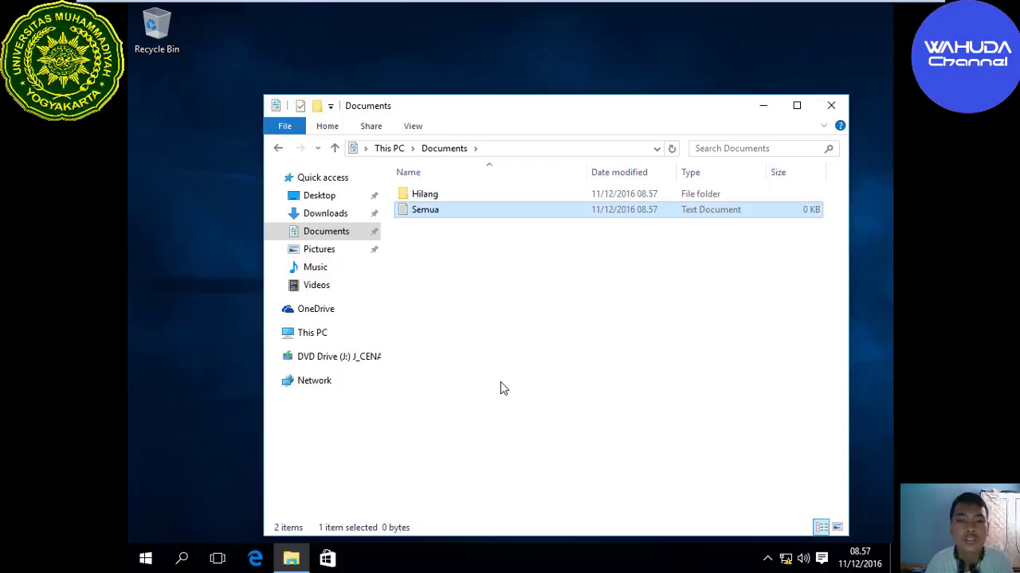
# Write "Hilang semua" in the Semua text document, save it, and close Notepad and File Explorer
pyautogui.doubleClick(526, 209)
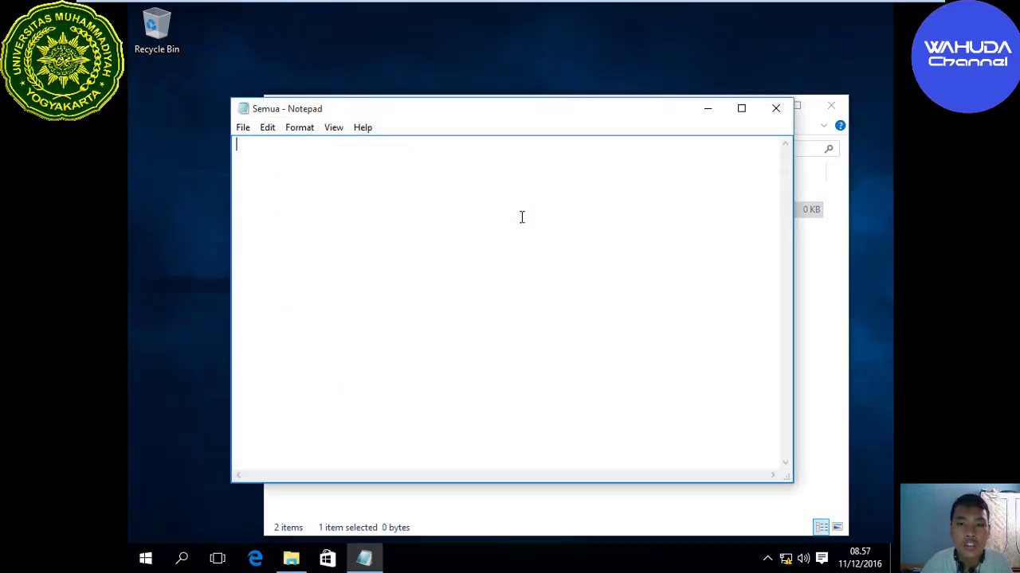
pyautogui.write('Hilang ')
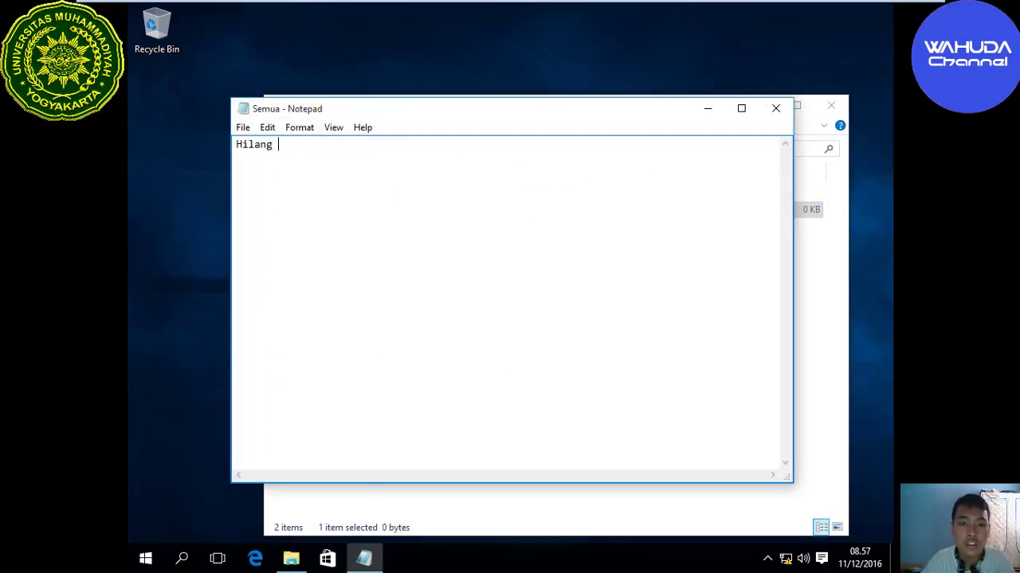
pyautogui.write('semua')
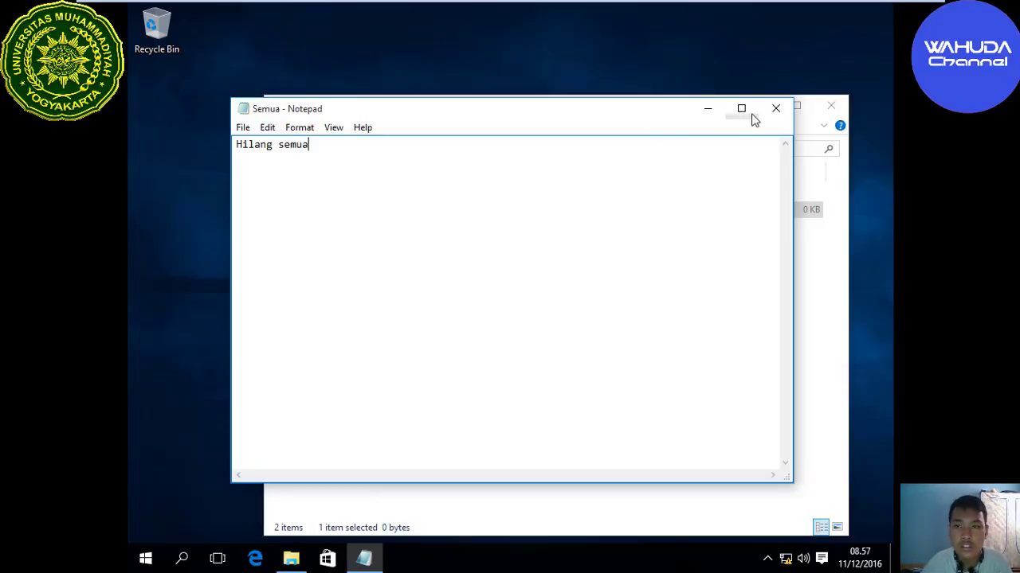
pyautogui.hotkey('ctrl', 's')
pyautogui.click(775, 107)
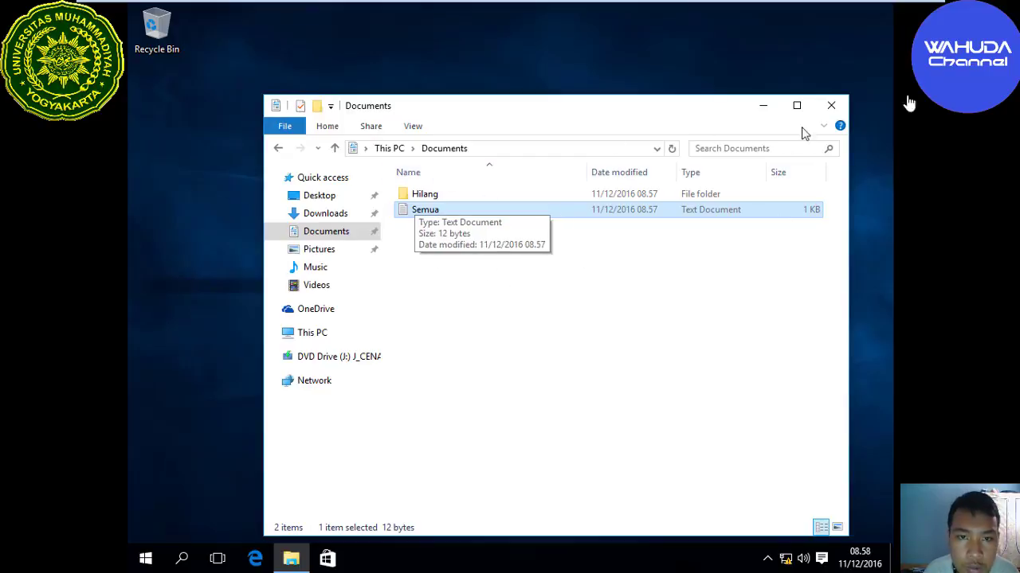
pyautogui.click(832, 107)
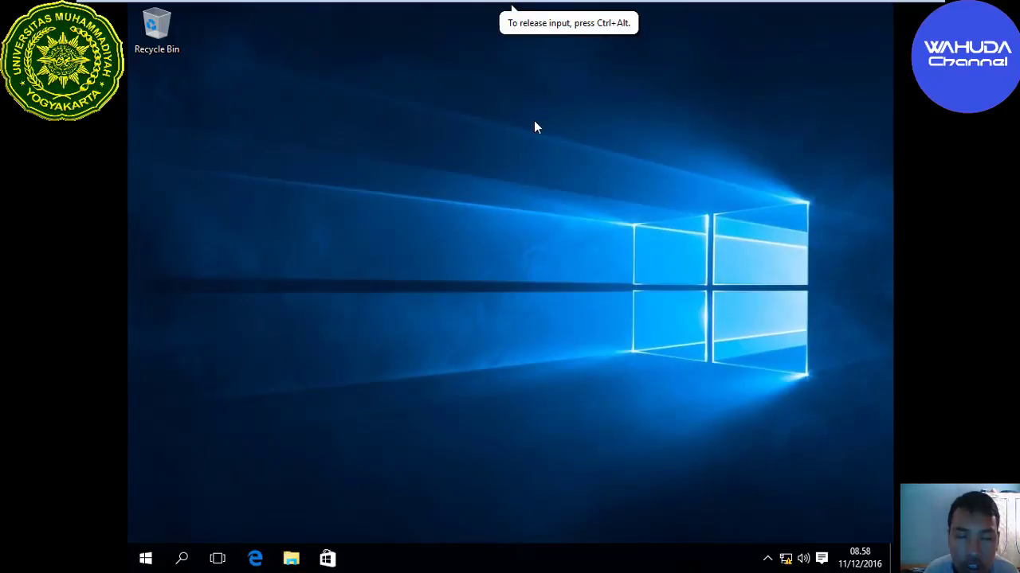
# Open the Update & Security section of the virtual machine's Windows Settings
pyautogui.press('super')
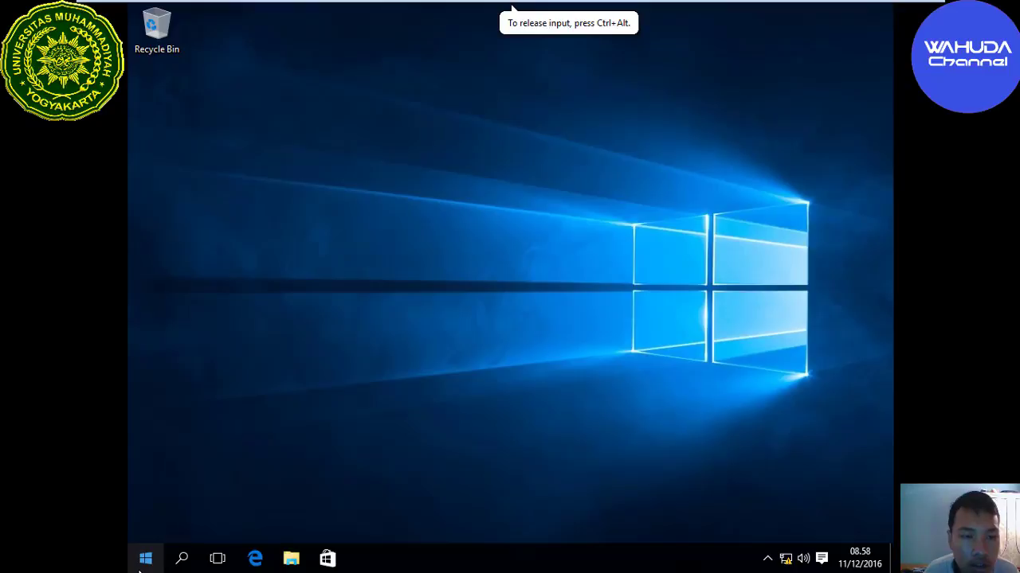
pyautogui.click(141, 564)
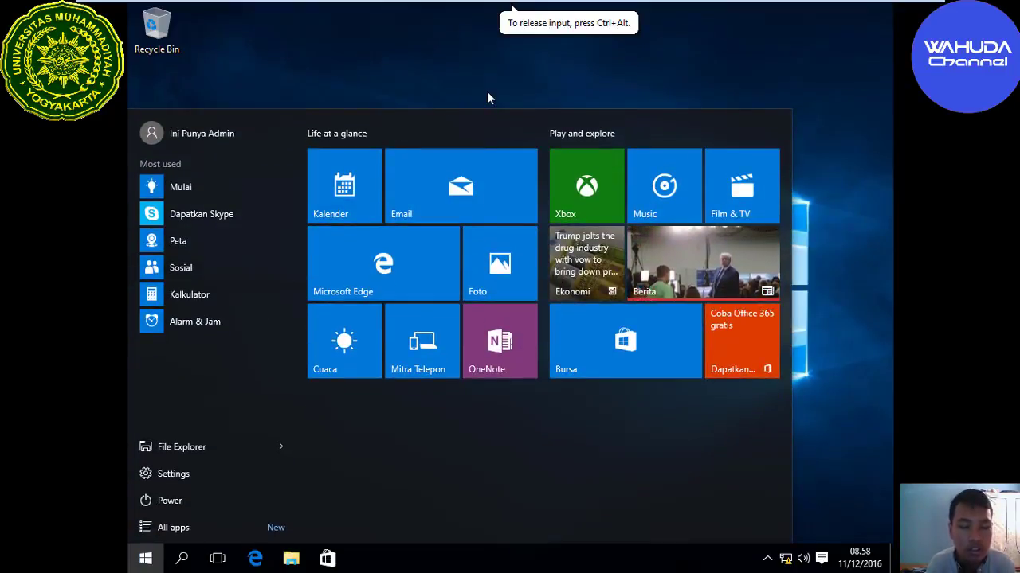
pyautogui.write('setting')
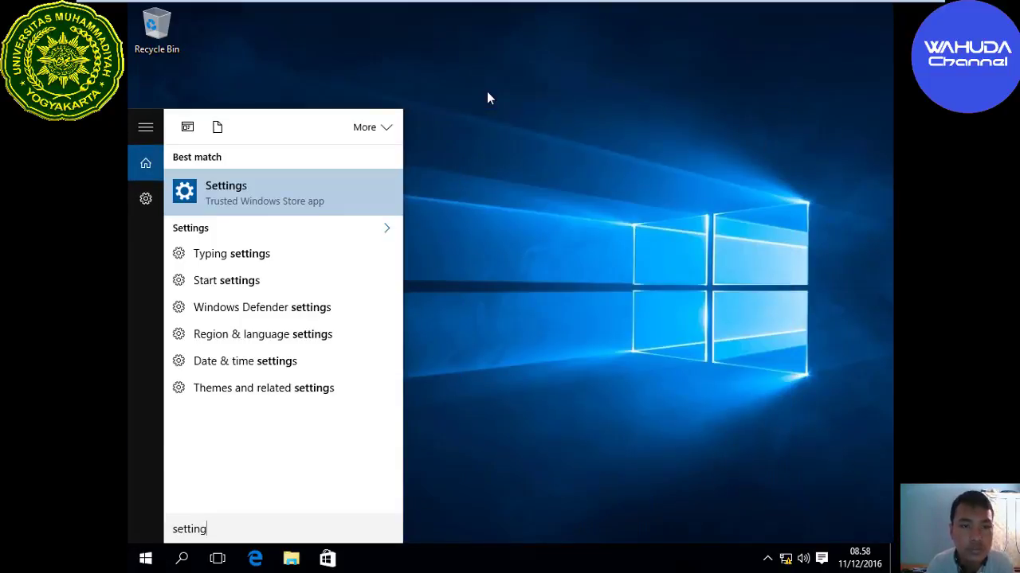
pyautogui.press('Return')
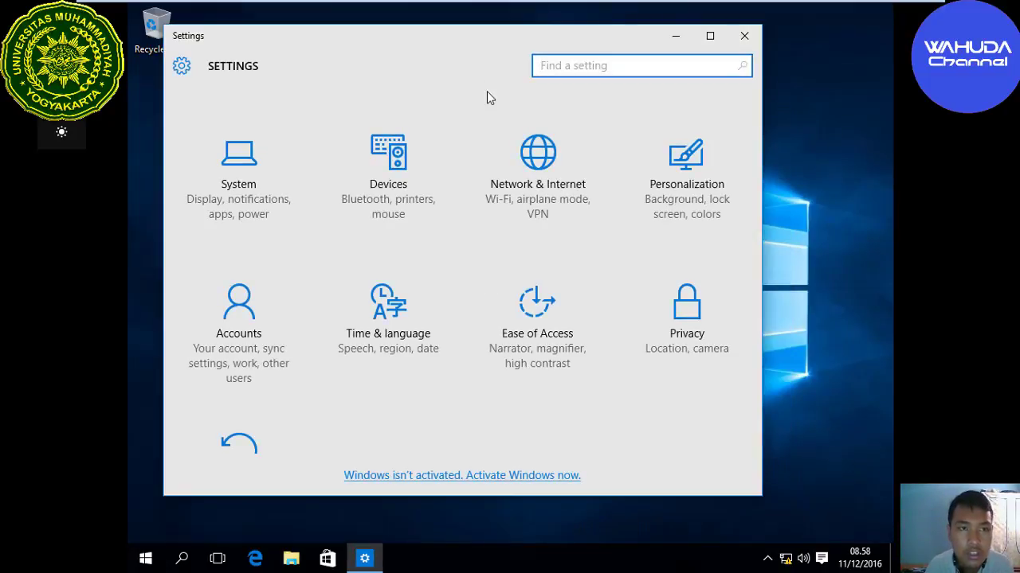
pyautogui.scroll(-3, 298, 352)
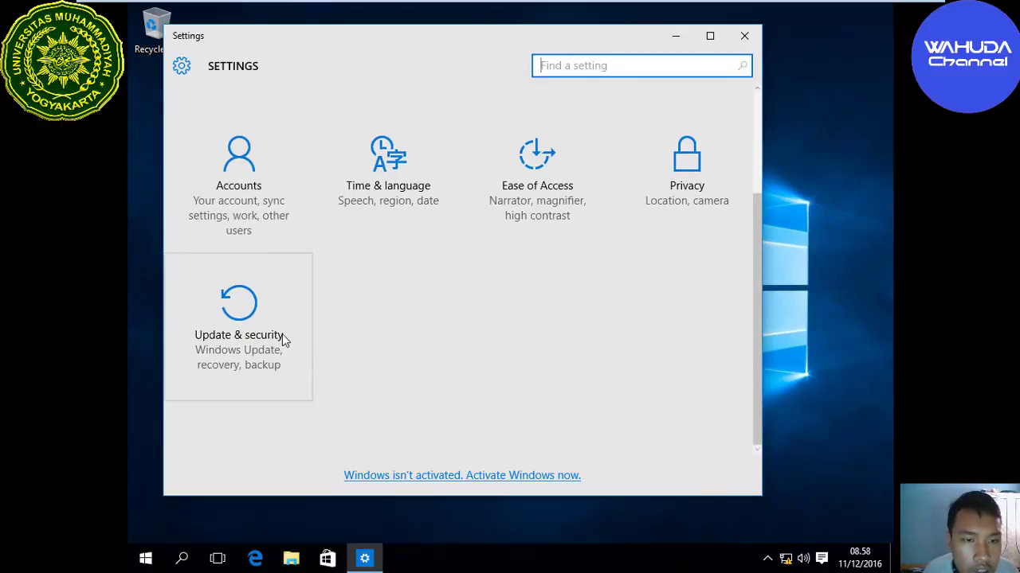
pyautogui.click(281, 335)
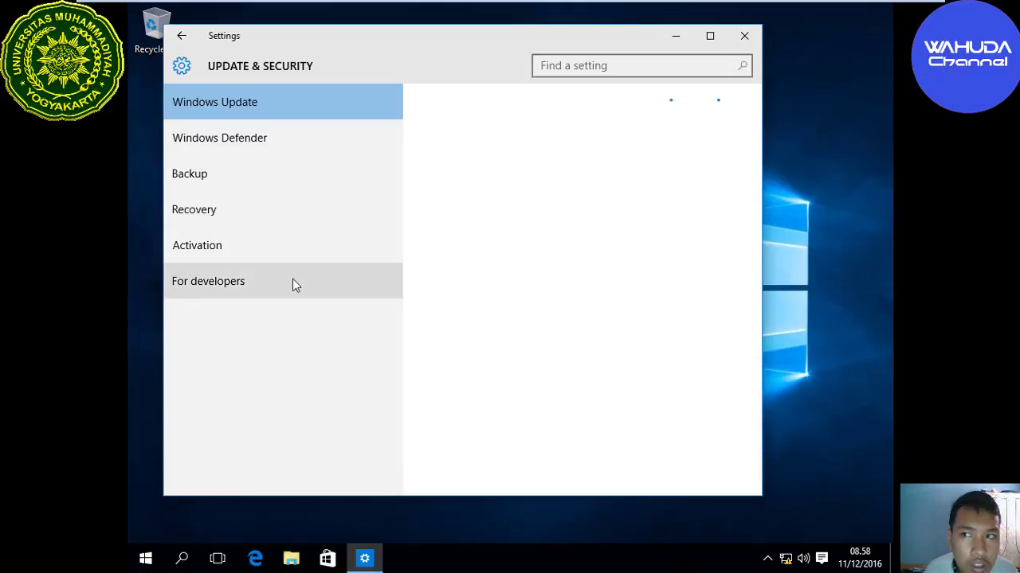
# Take the virtual machine out of full screen and open the Backup page of Update & Security
pyautogui.moveTo(587, 7)
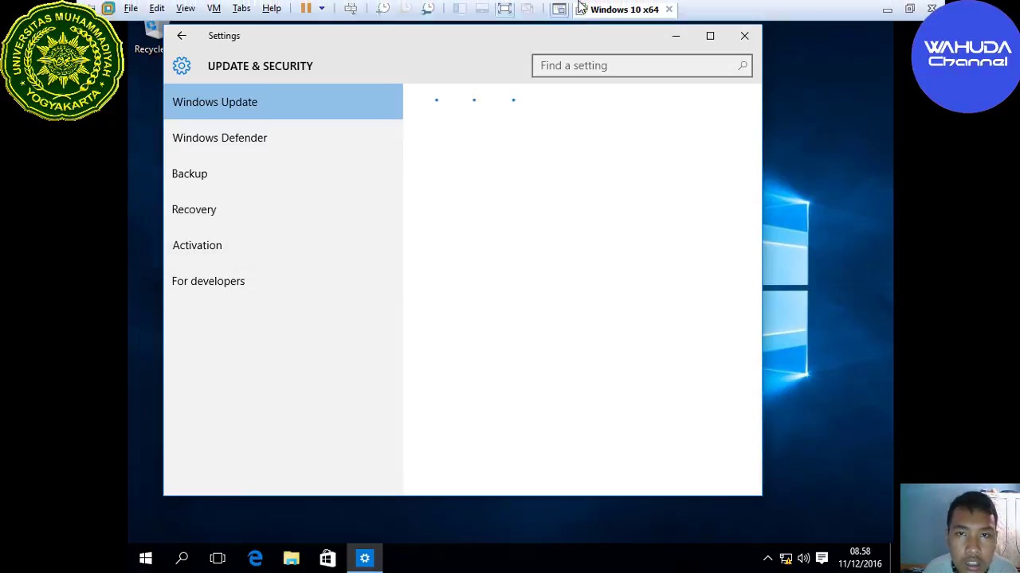
pyautogui.click(505, 10)
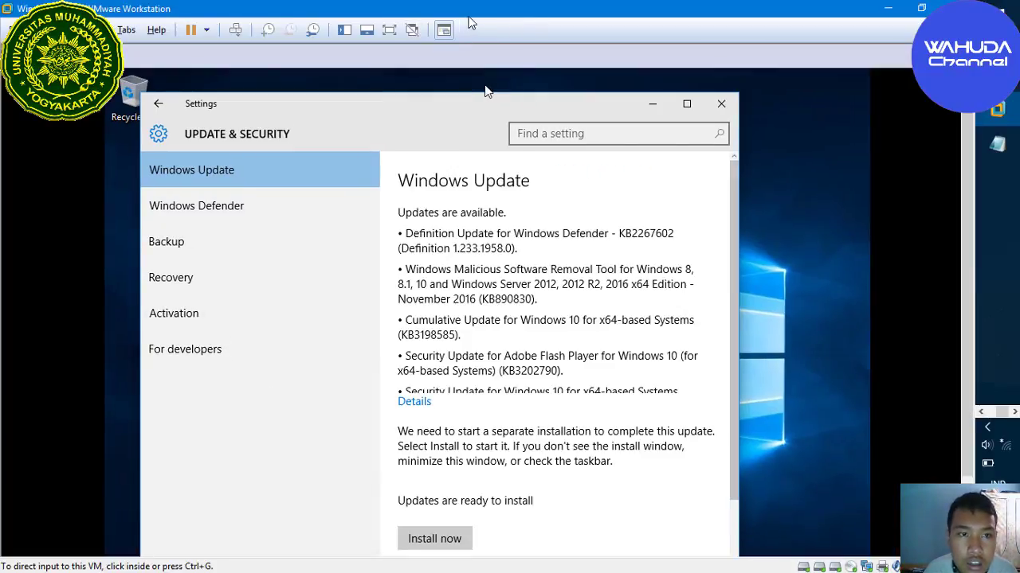
pyautogui.doubleClick(510, 7)
pyautogui.doubleClick(509, 7)
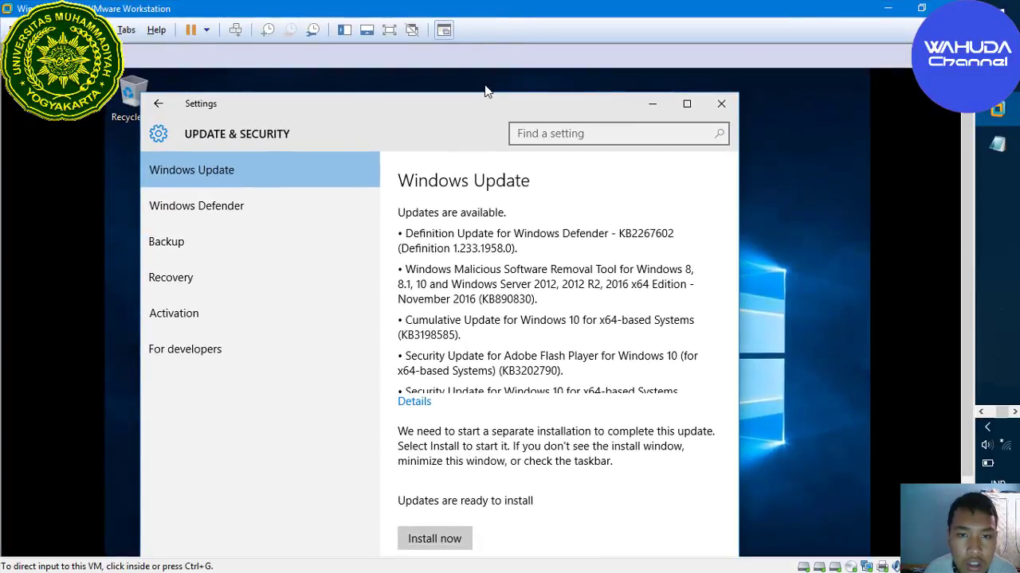
pyautogui.click(249, 260)
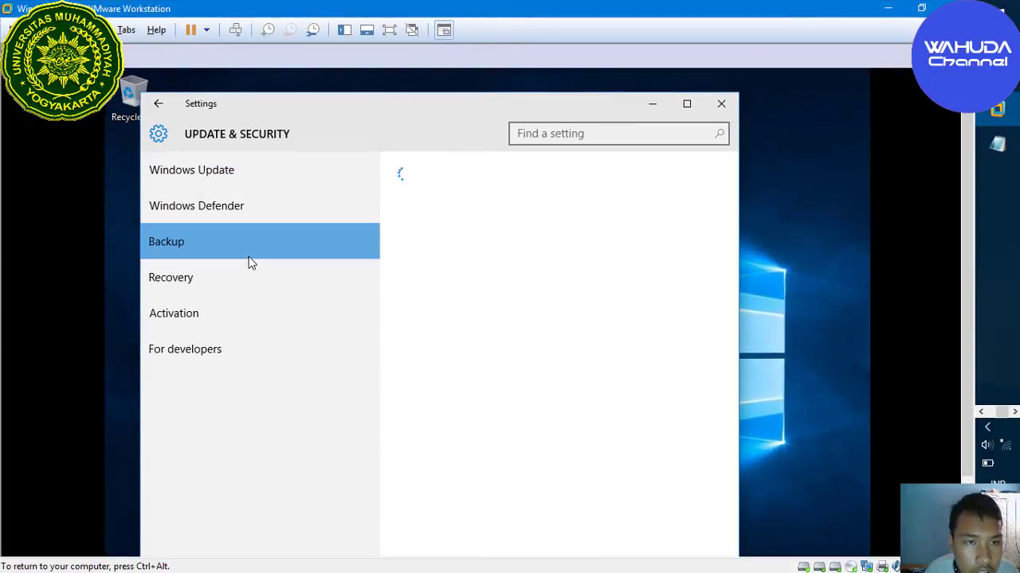
# Reset the PC from the Recovery settings, removing everything only on the drive where Windows is installed, with Just remove my files
pyautogui.click(240, 284)
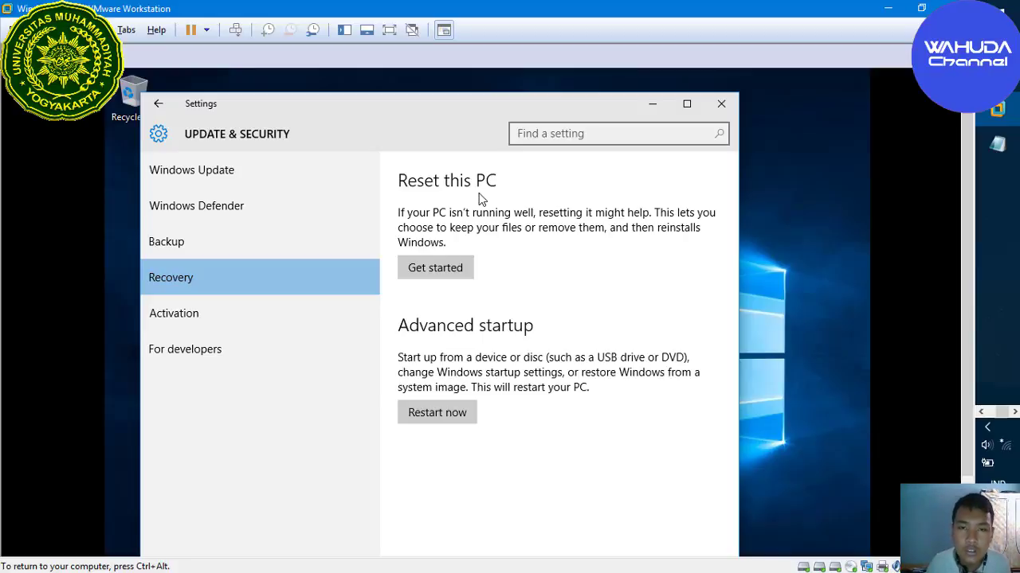
pyautogui.click(441, 271)
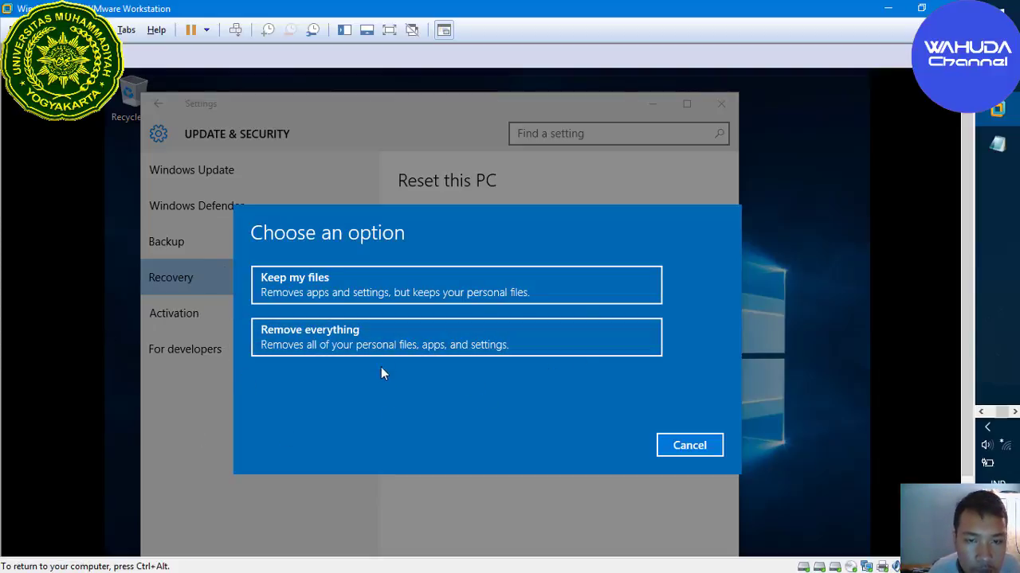
pyautogui.click(368, 340)
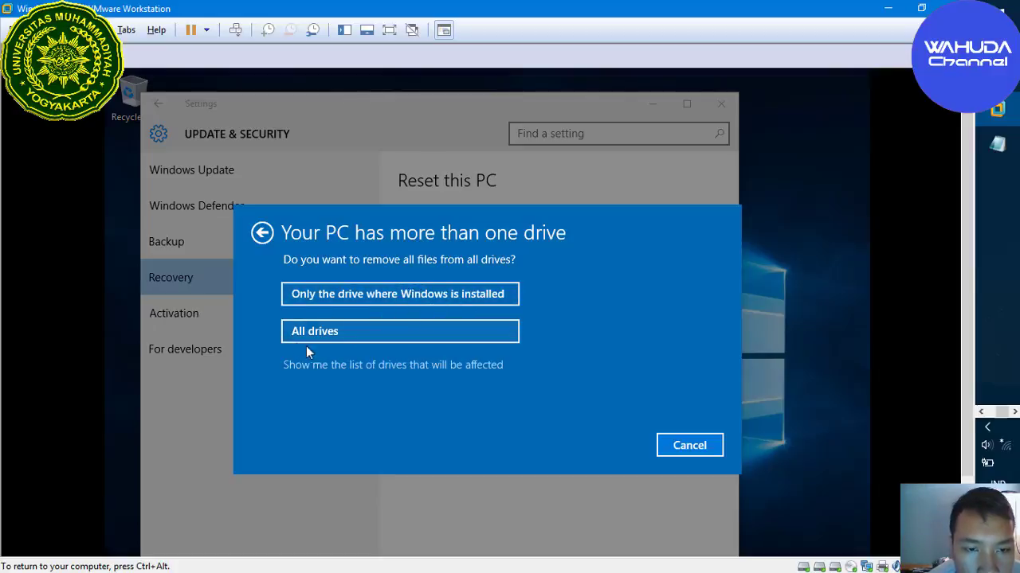
pyautogui.click(394, 301)
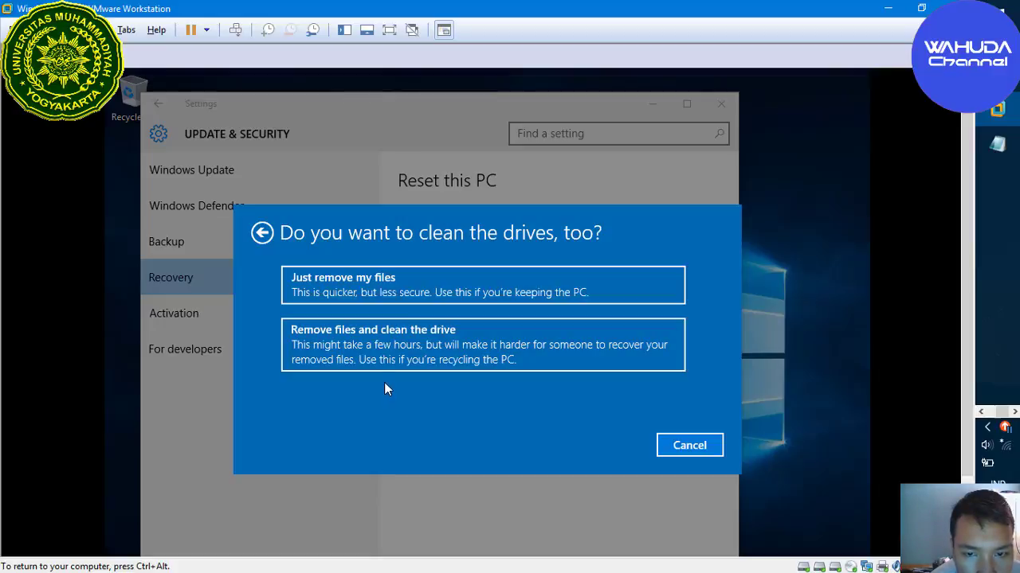
pyautogui.click(460, 289)
pyautogui.click(588, 444)
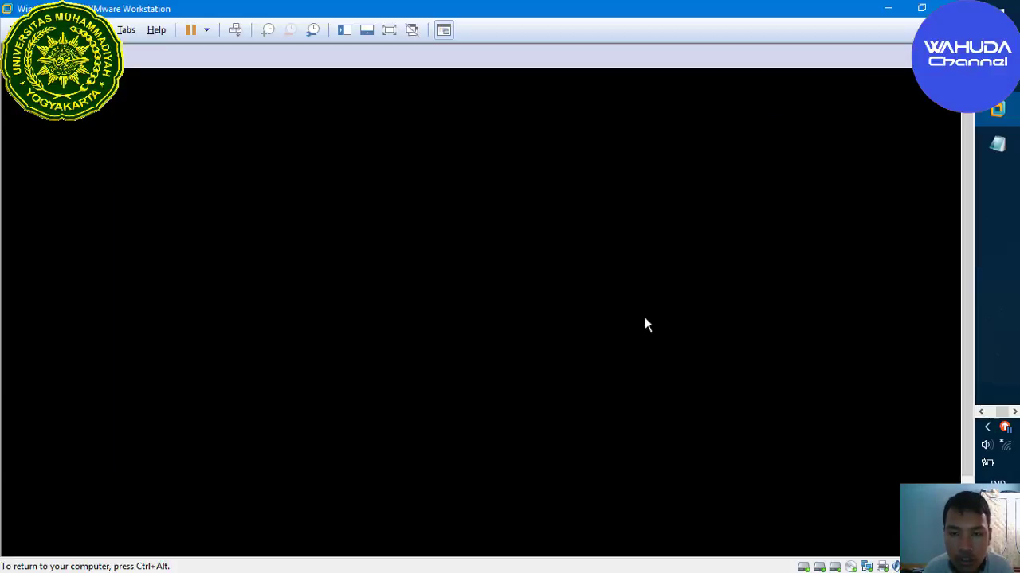
pyautogui.click(952, 243)
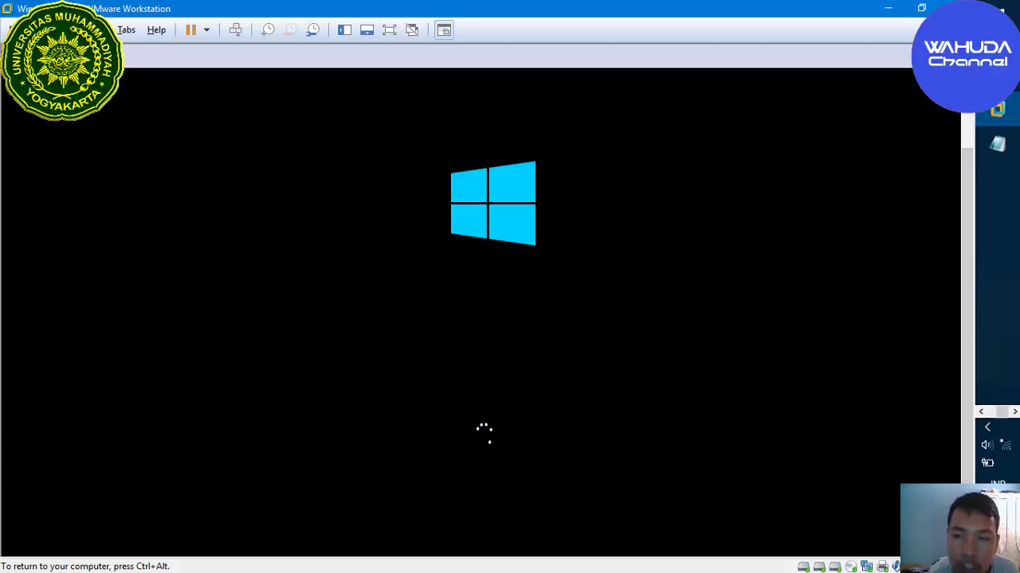
pyautogui.hotkey('ctrl', 'alt')
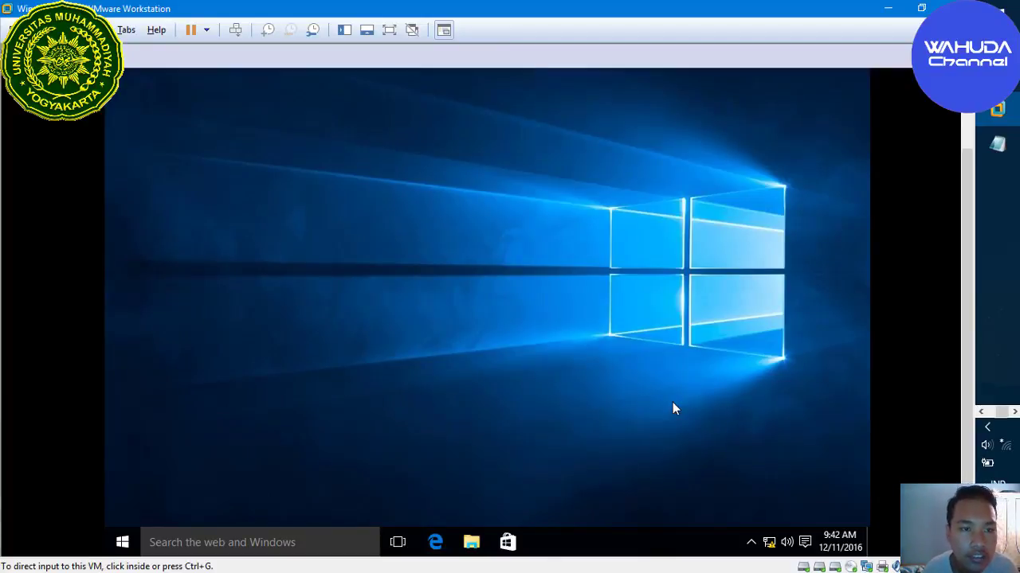
# Inspect the Start menu and the Documents folder of the reset virtual machine for leftover files, and close File Explorer
pyautogui.click(673, 403)
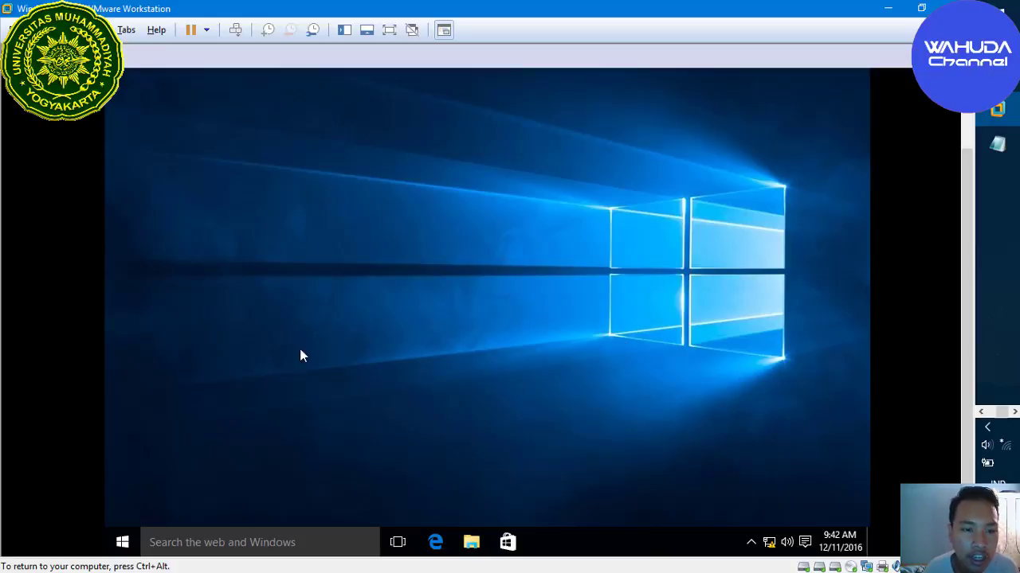
pyautogui.click(124, 542)
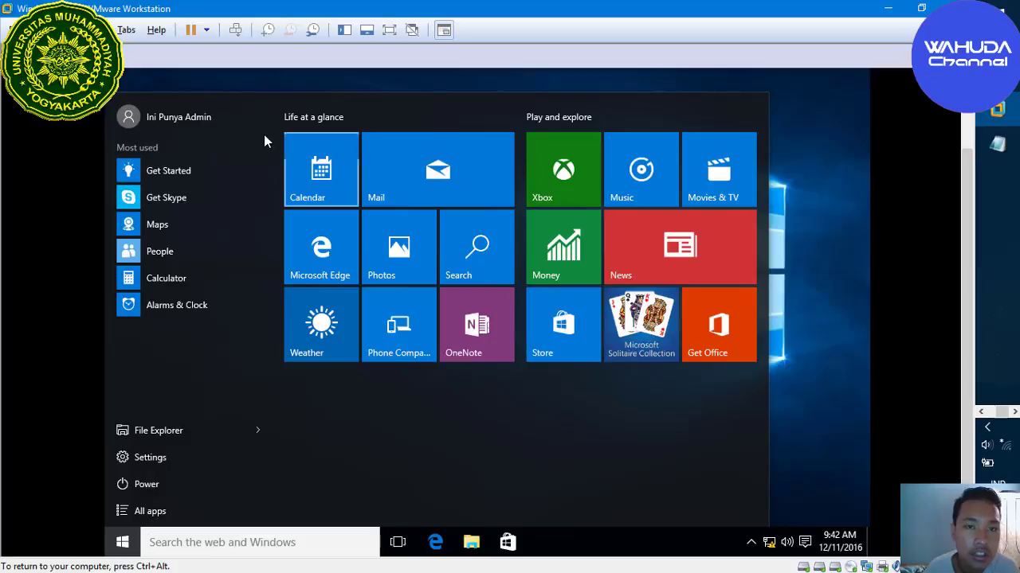
pyautogui.click(470, 542)
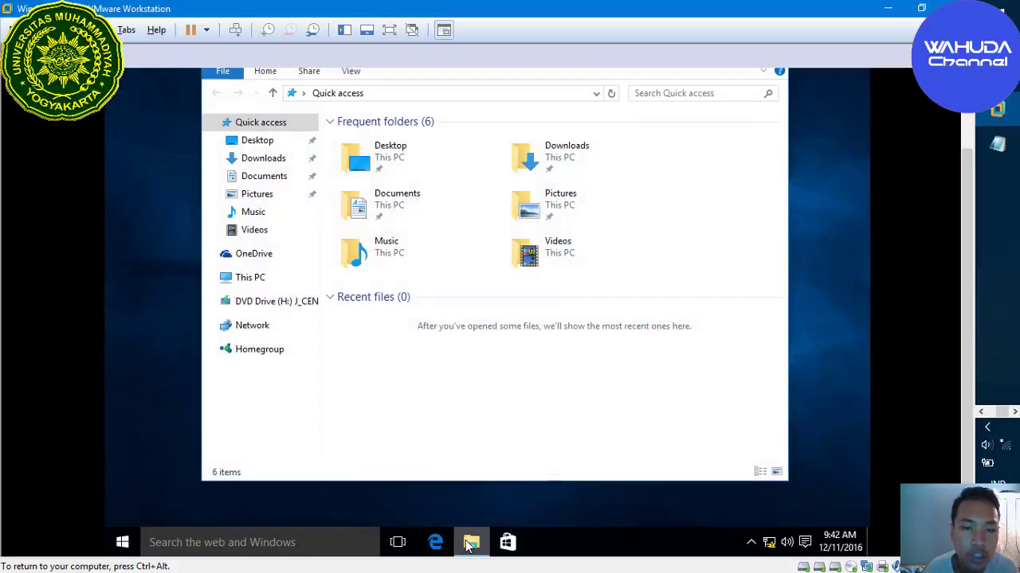
pyautogui.click(273, 184)
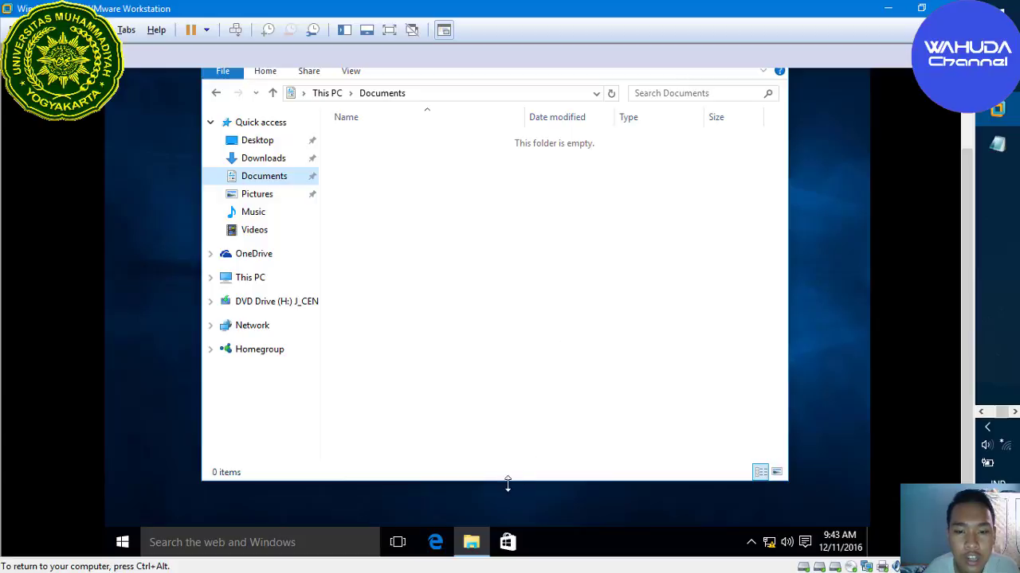
pyautogui.rightClick(484, 539)
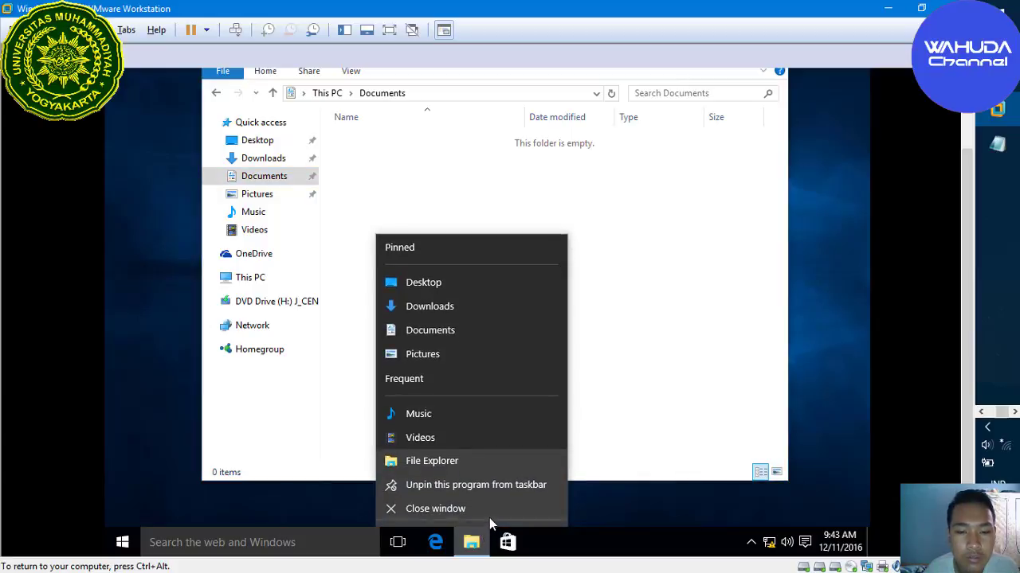
pyautogui.click(490, 515)
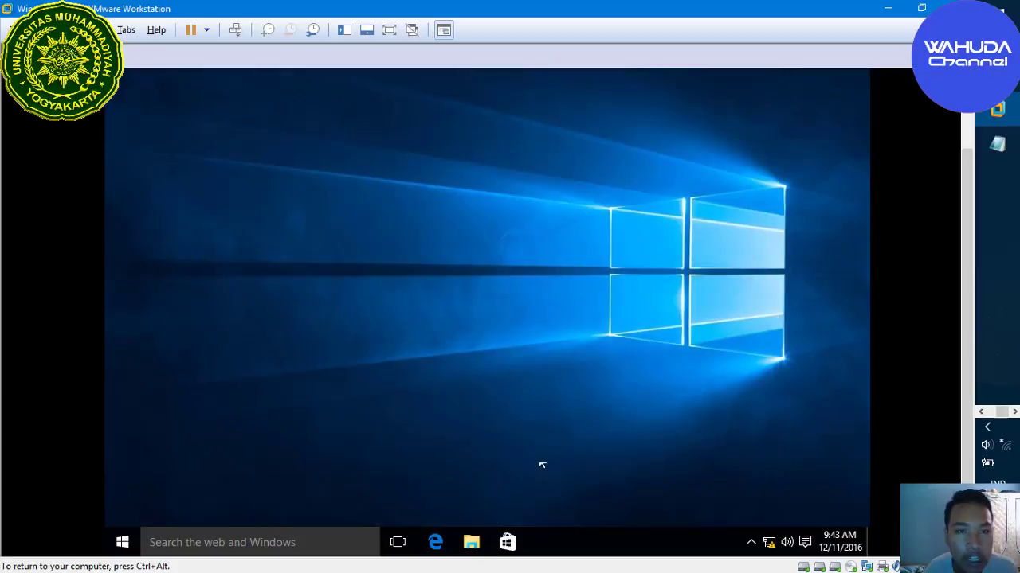